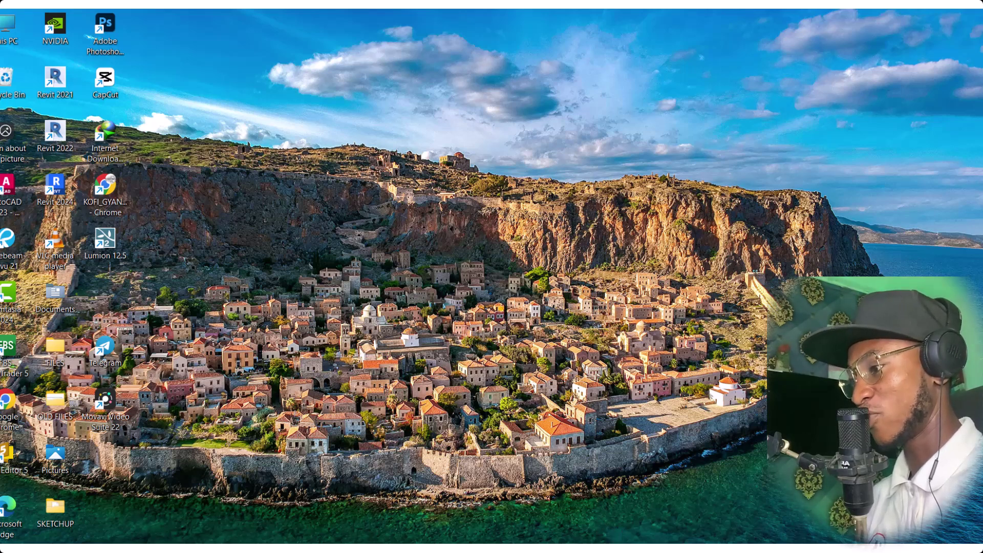
Bring up the taskbar preview thumbnail of the running Revit 2024 Home window.
mouse_move(617, 551)
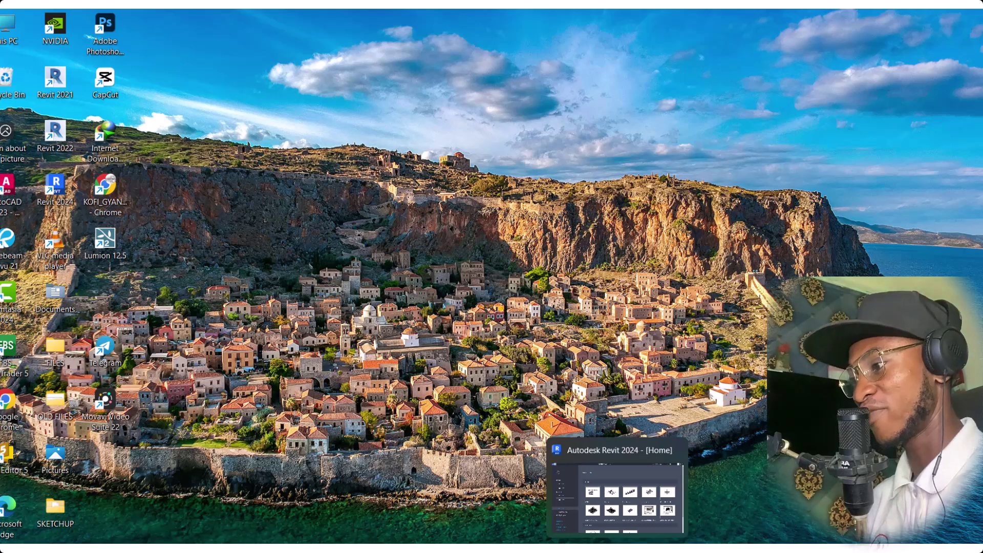
Restore the Revit Home window full-screen, listing recent models like RAMP and Staircase.
left_click(617, 551)
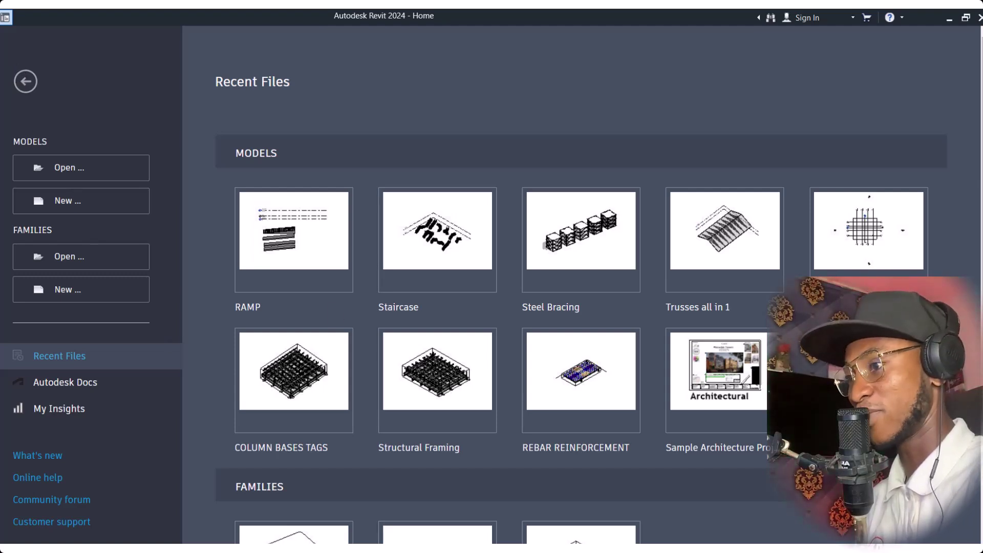
Open Structural Framing and zoom the TOP OF FOUNDATION plan around the CB01 and SF01 tags.
left_click(46, 76)
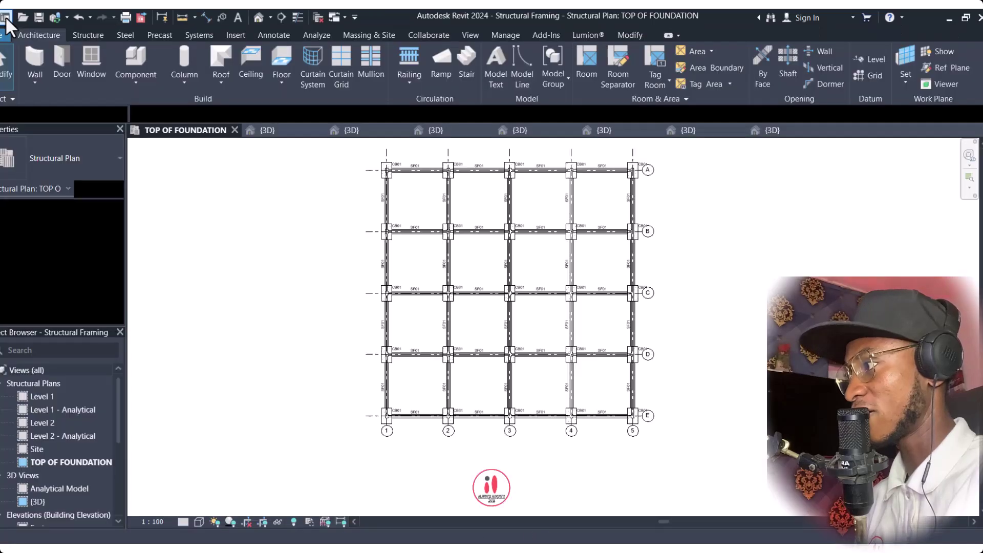
scroll(450, 352, "down", 2)
scroll(439, 281, "up", 2)
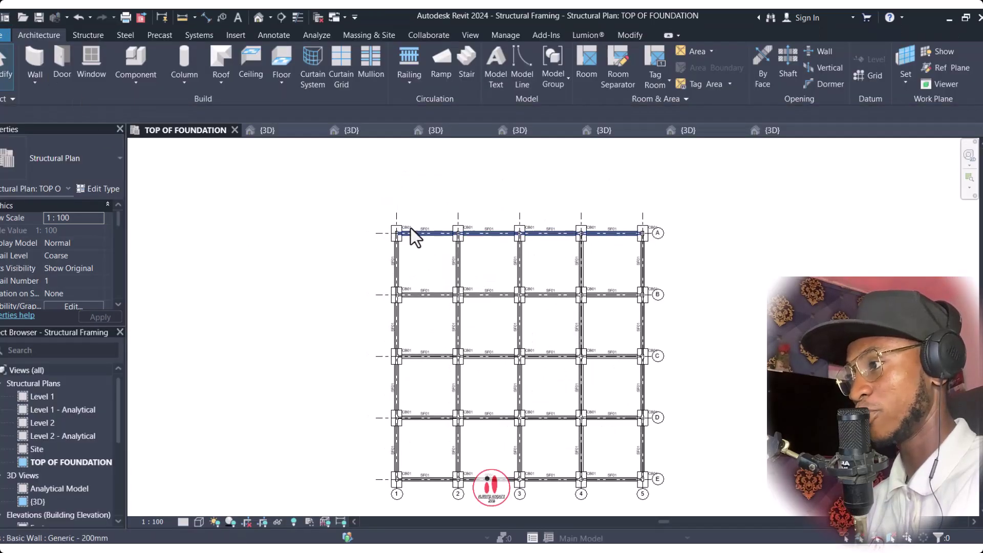
scroll(412, 263, "down", 2)
scroll(422, 318, "up", 2)
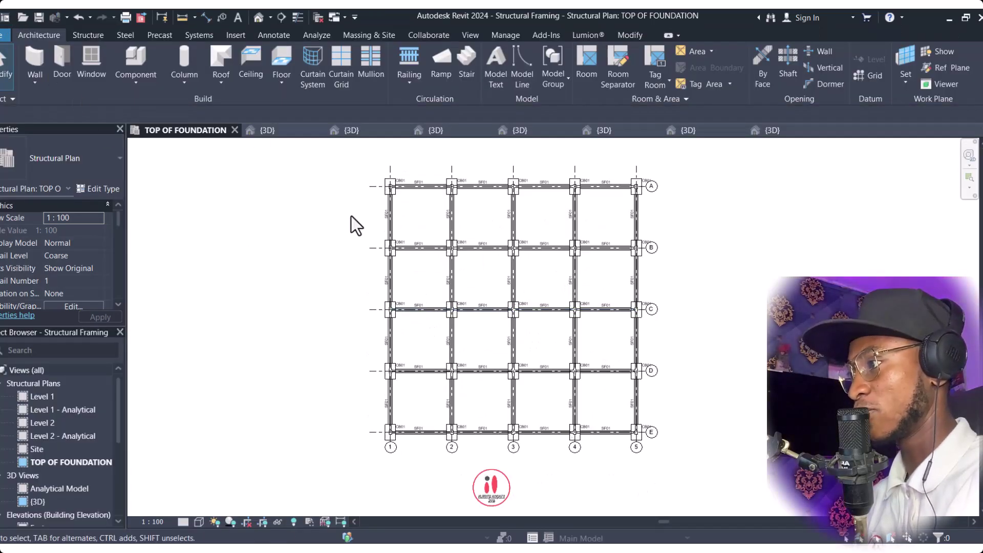
scroll(401, 172, "up", 2)
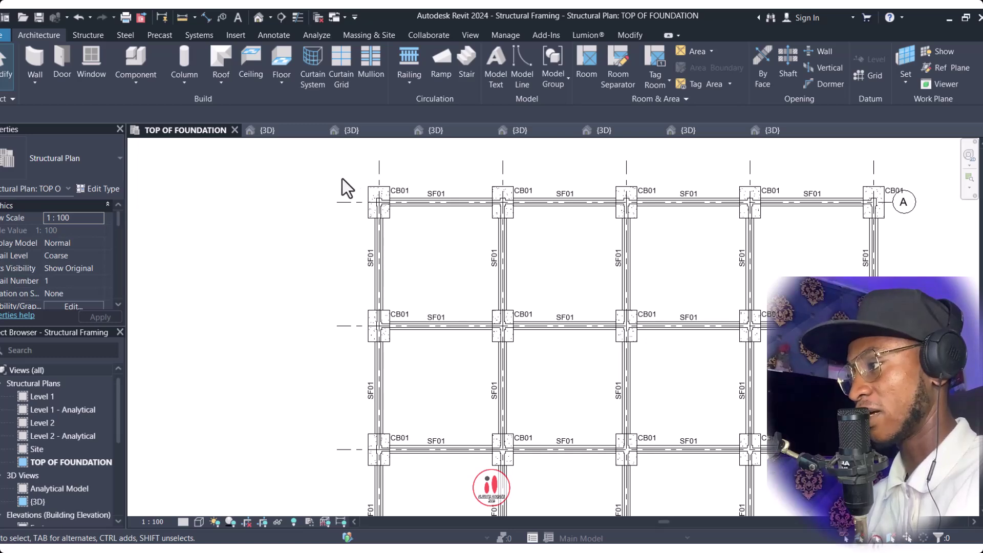
scroll(342, 179, "down", 1)
scroll(386, 190, "up", 3)
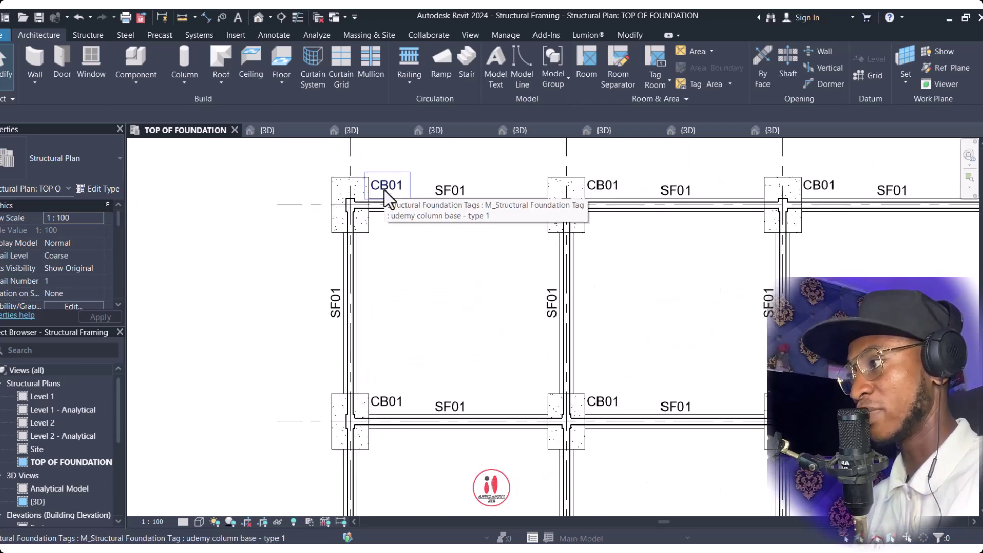
scroll(440, 203, "down", 2)
scroll(427, 197, "up", 3)
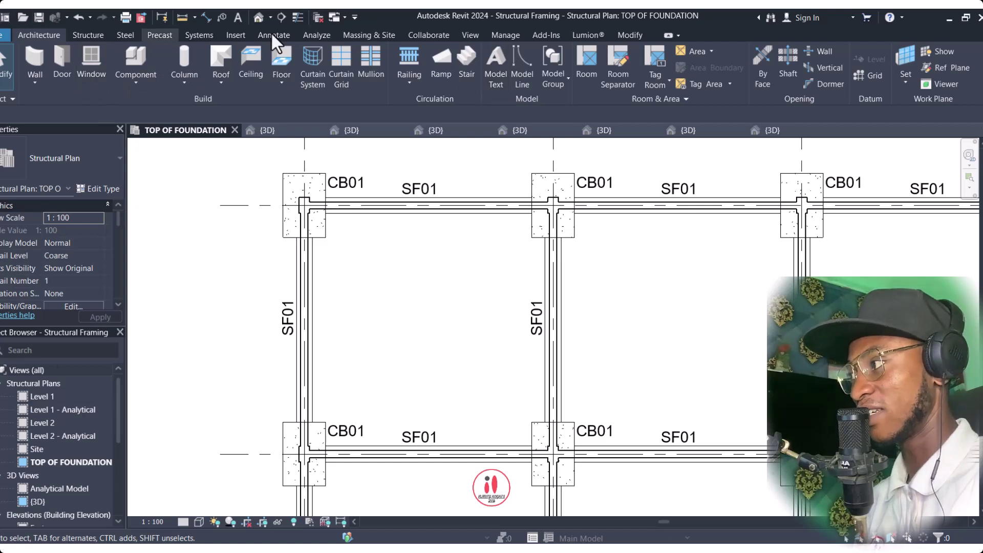
Show the Structure ribbon tools and review the CB01 1800 x 1200 x 450mm footing properties.
left_click(87, 35)
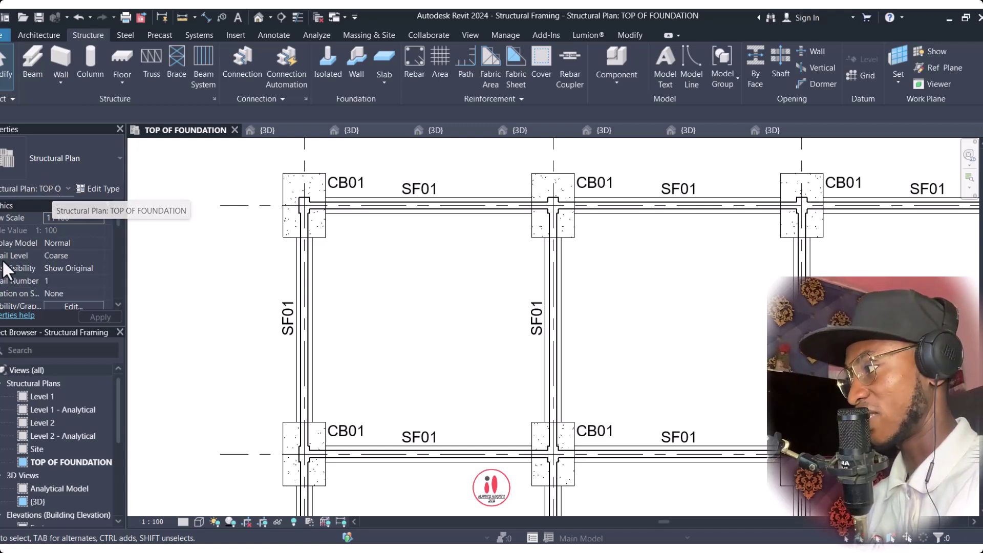
scroll(19, 243, "down", 4)
scroll(20, 243, "up", 2)
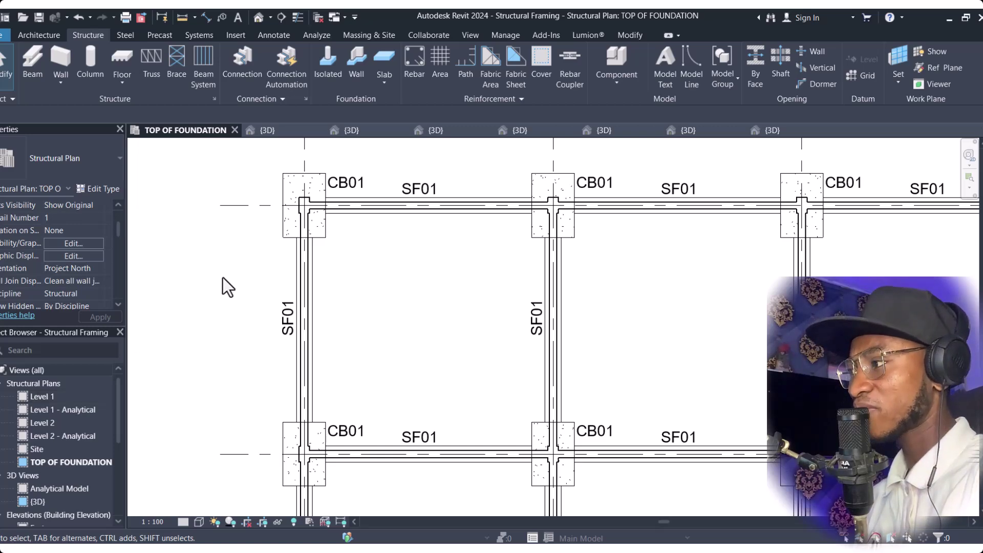
scroll(222, 277, "down", 1)
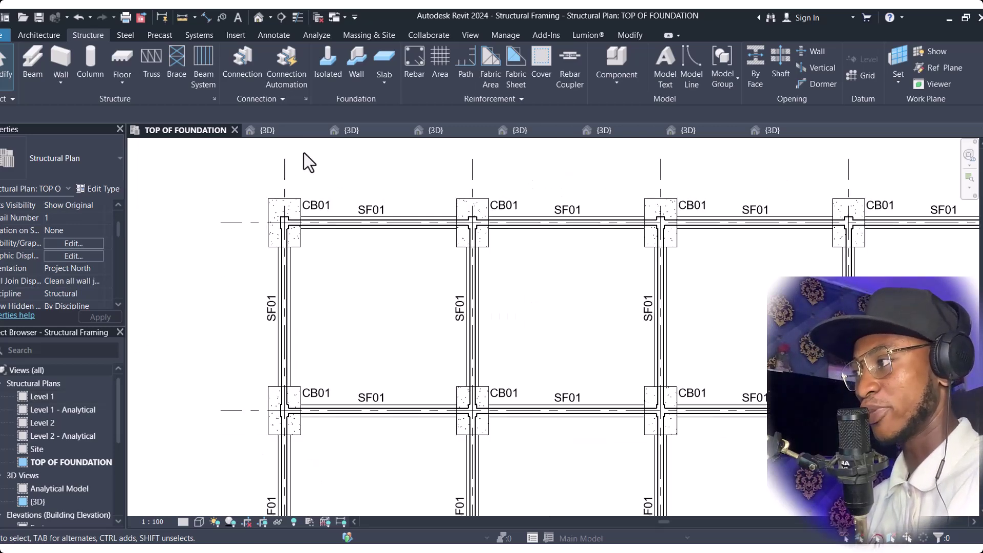
scroll(262, 214, "down", 2)
scroll(262, 211, "up", 1)
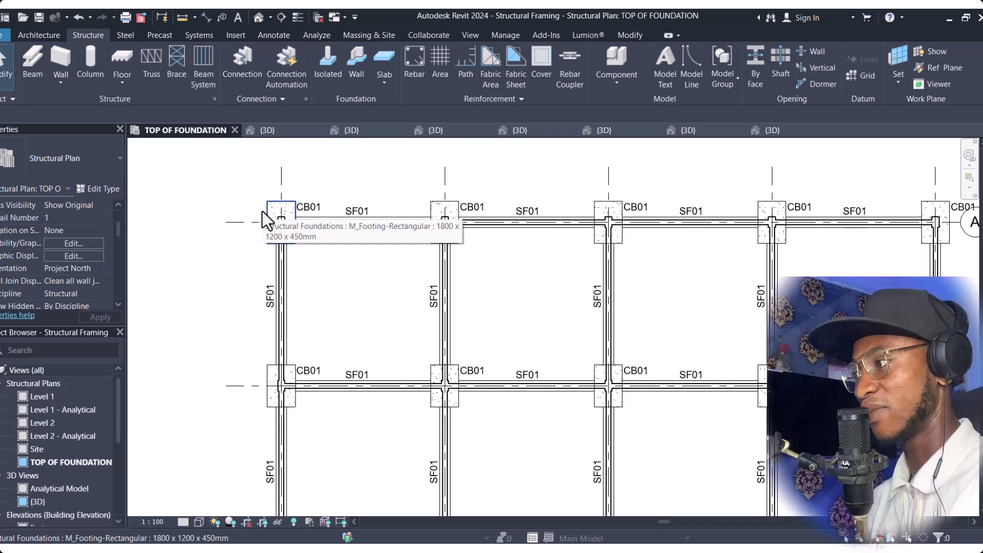
Switch to the REBAR REINFORCEMENT 3D view and orbit it to a lower angle.
left_click(271, 130)
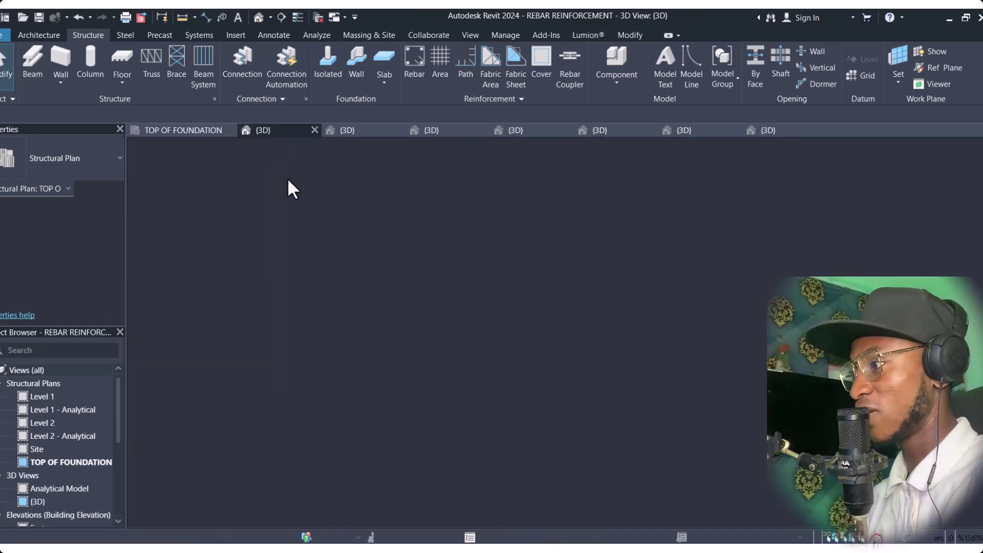
scroll(376, 263, "down", 3)
scroll(386, 212, "up", 2)
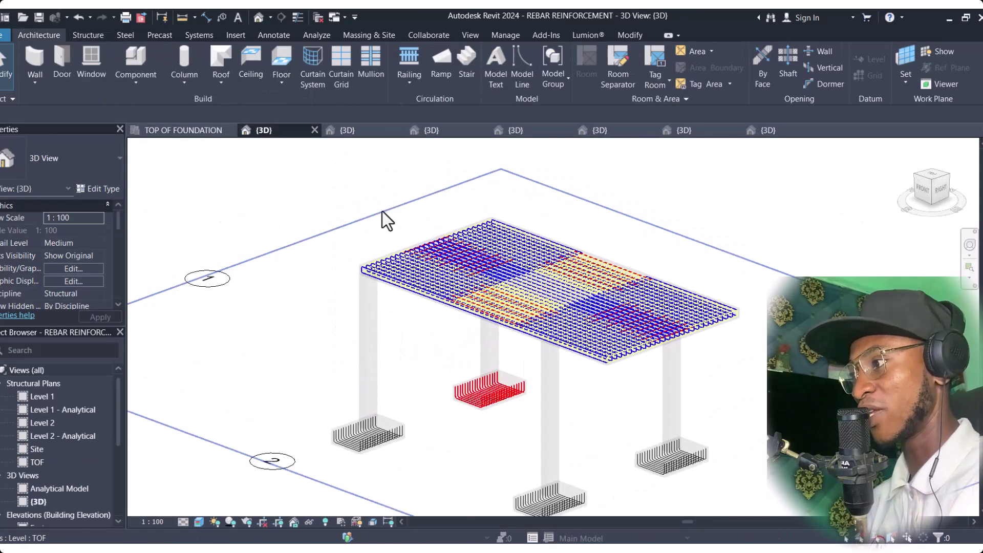
scroll(382, 212, "down", 2)
middle_click_drag(382, 212, 331, 440, "shift")
Zoom the rebar model until the whole reinforced slab, columns and footings fit in view.
scroll(387, 283, "up", 6)
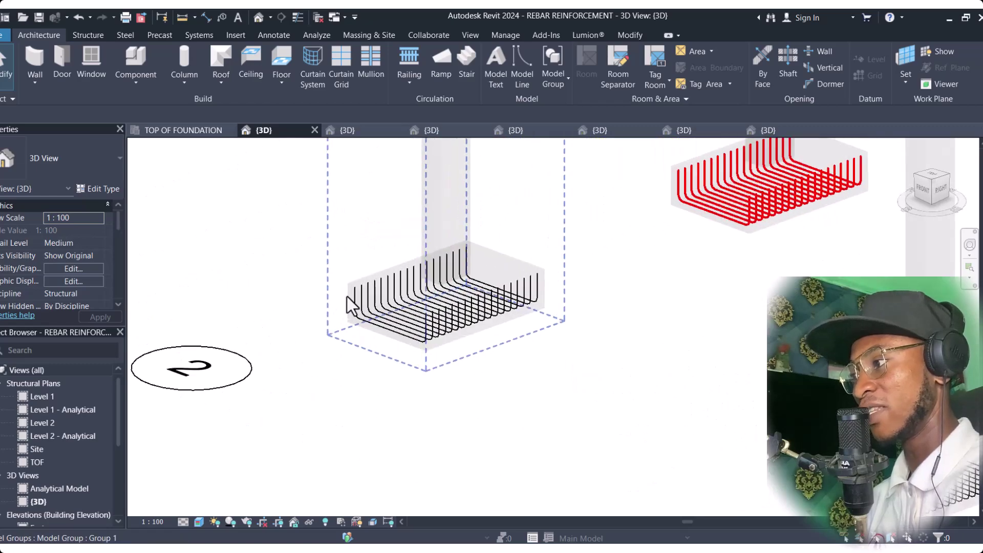
scroll(349, 304, "up", 3)
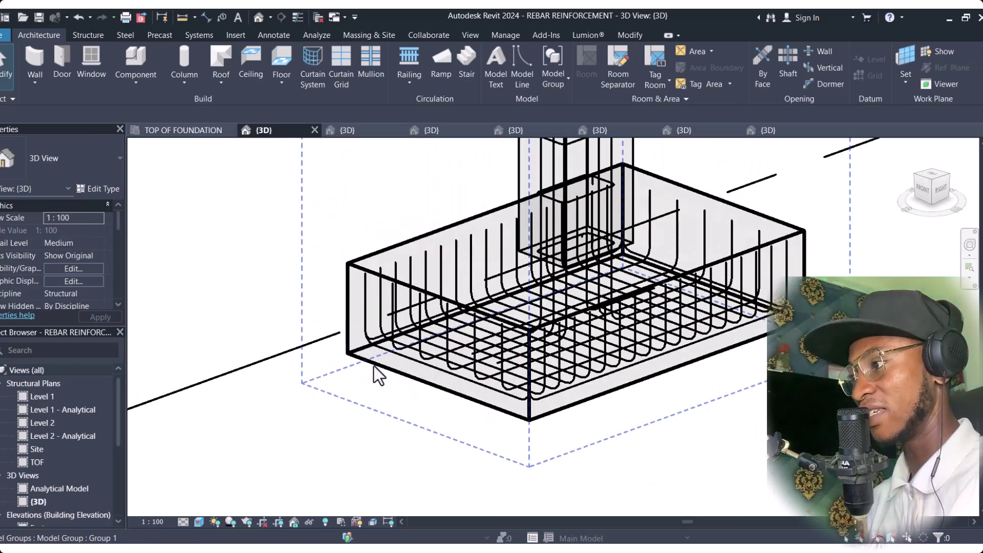
scroll(381, 380, "down", 3)
scroll(454, 359, "up", 5)
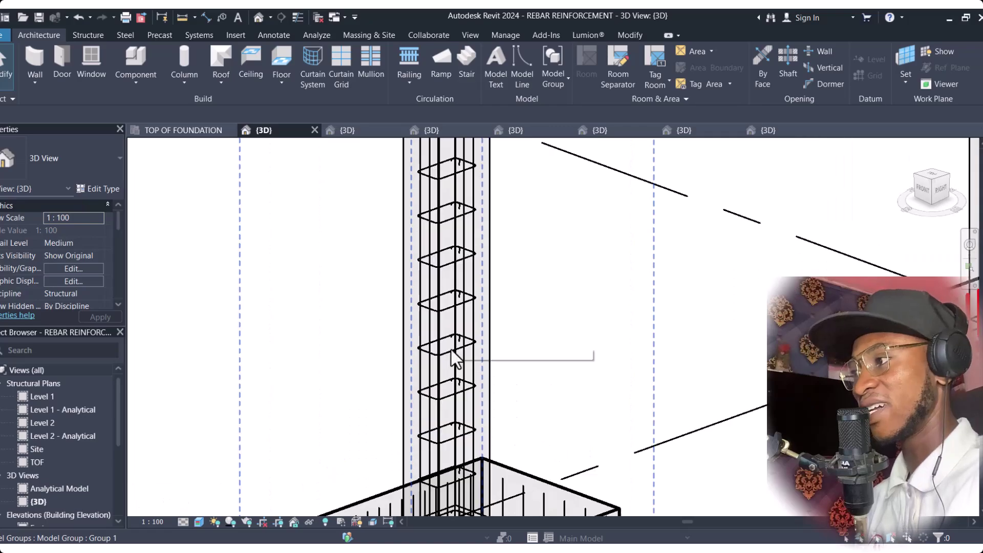
scroll(455, 358, "down", 2)
scroll(438, 335, "up", 2)
scroll(447, 256, "up", 2)
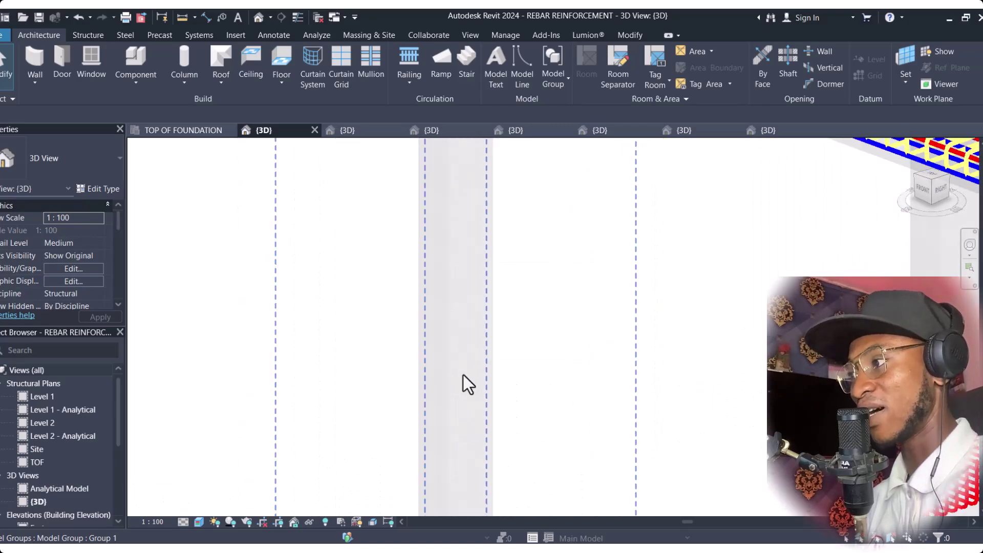
scroll(456, 352, "down", 5)
scroll(517, 246, "up", 3)
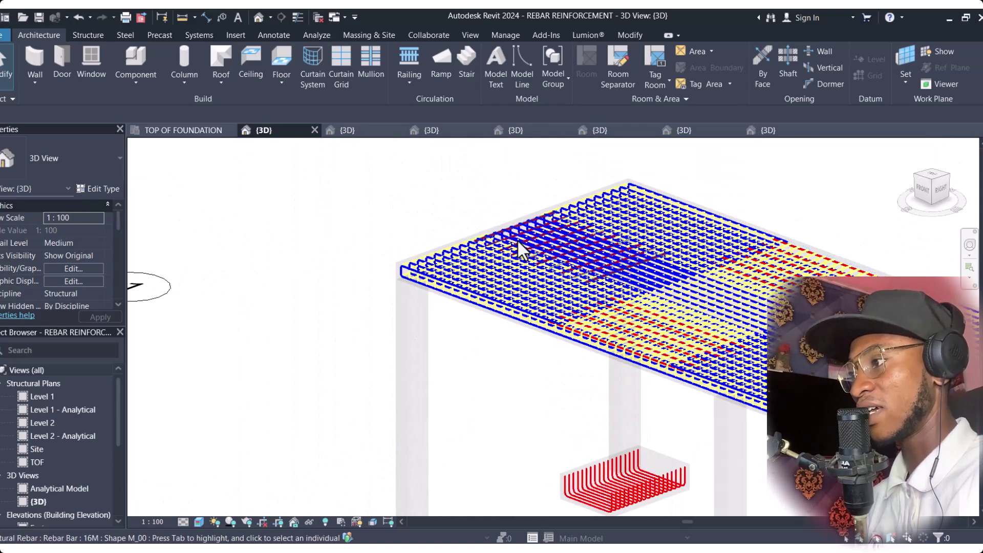
scroll(517, 239, "down", 3)
scroll(672, 310, "up", 4)
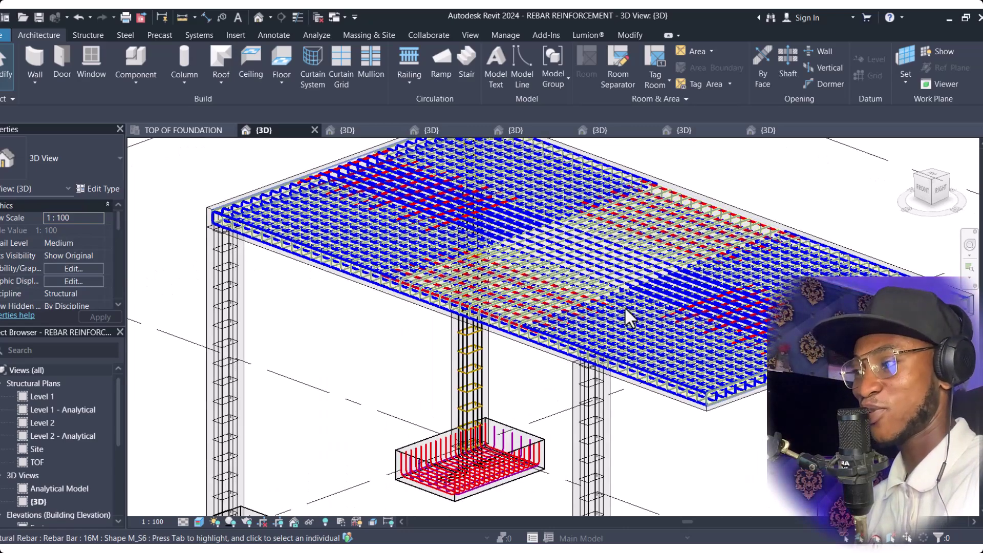
scroll(563, 282, "down", 4)
scroll(458, 373, "up", 6)
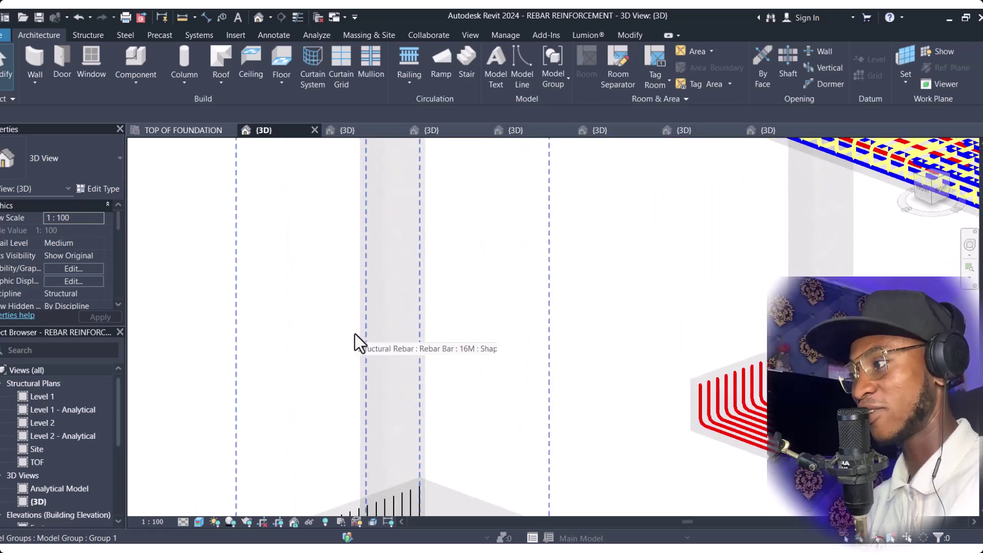
scroll(414, 318, "up", 2)
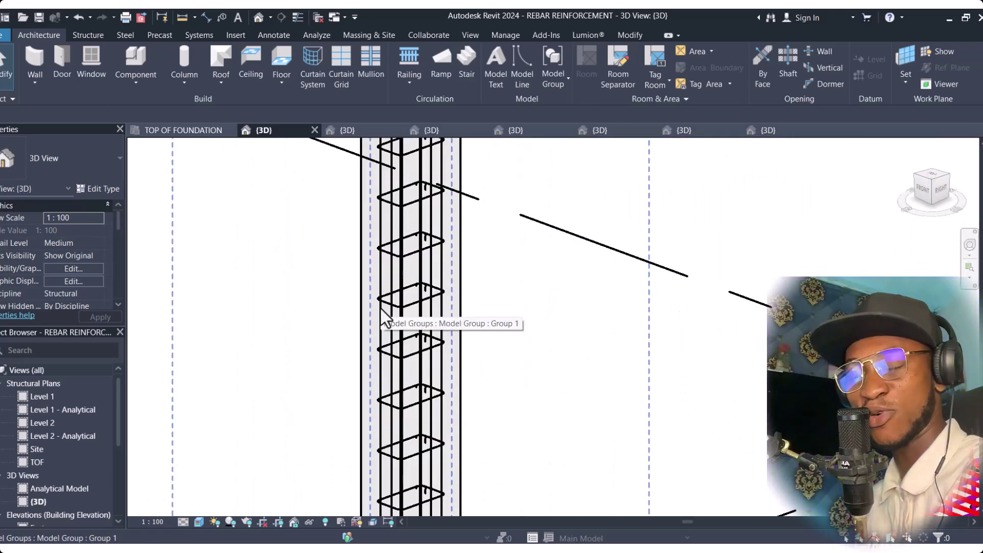
scroll(439, 303, "down", 5)
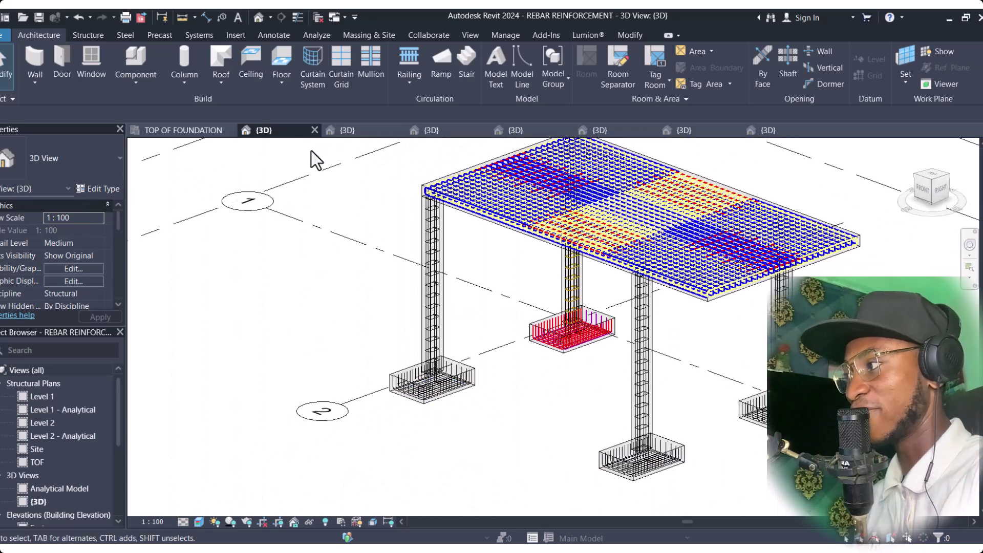
Switch to the Structural Framing 3D view and zoom over its column-base and strip-footing grid.
left_click(347, 130)
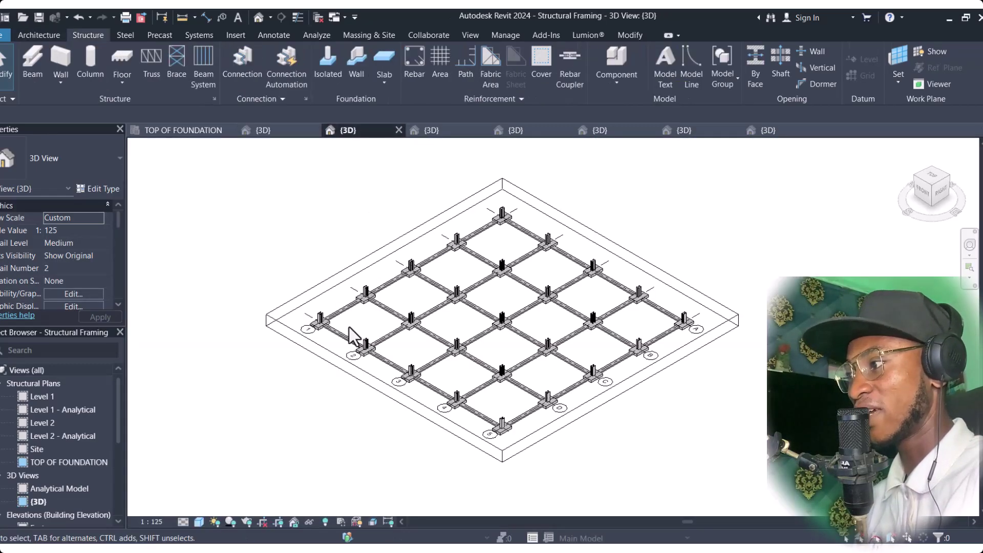
scroll(324, 354, "up", 2)
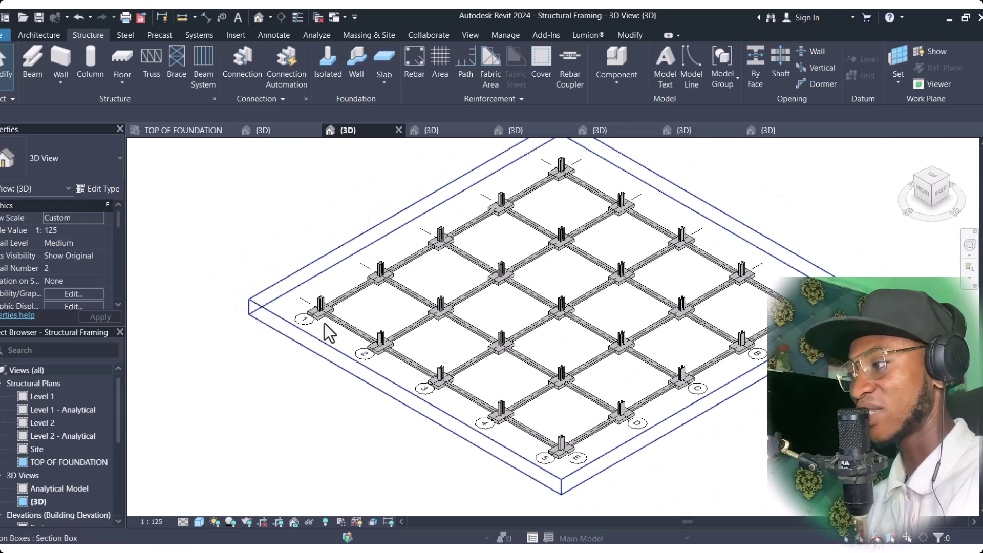
scroll(302, 247, "up", 1)
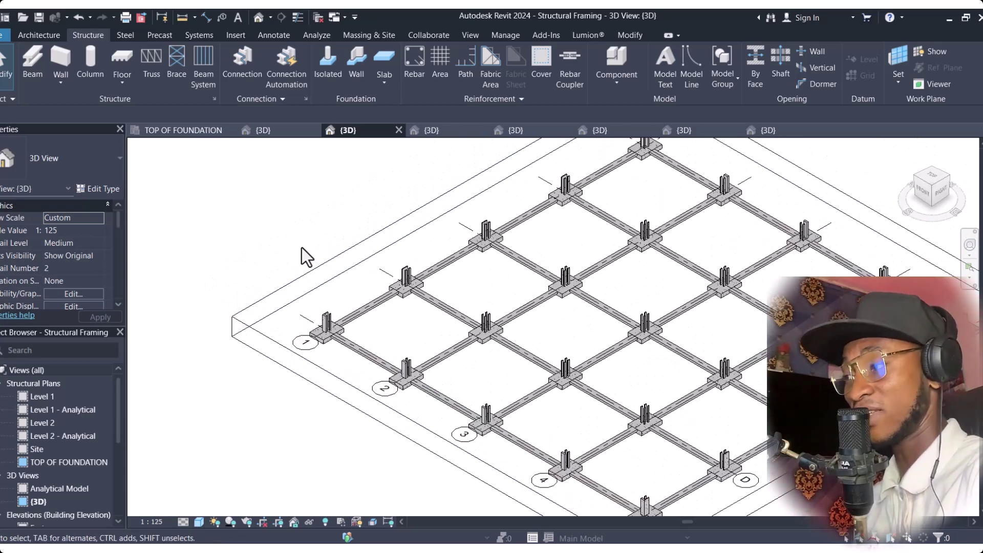
scroll(366, 307, "down", 2)
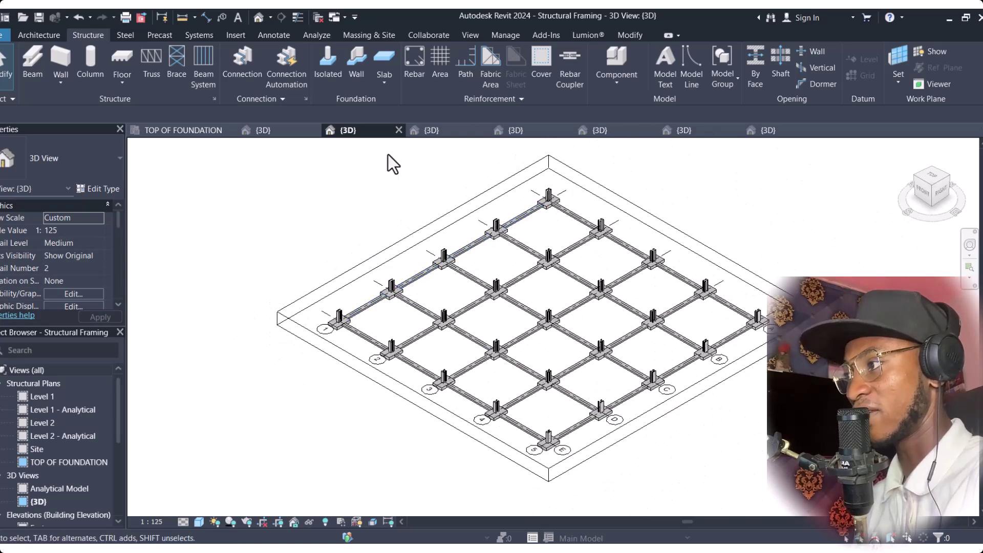
Open the RAFT FOUNDATION 3D view and orbit beneath the 300mm slab, then back above.
left_click(422, 131)
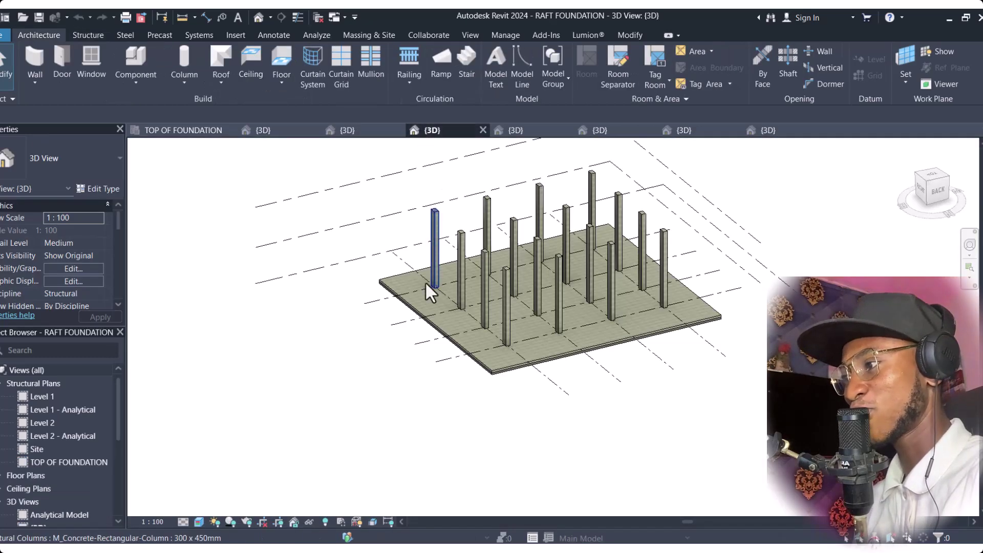
scroll(415, 367, "down", 2)
scroll(417, 353, "up", 3)
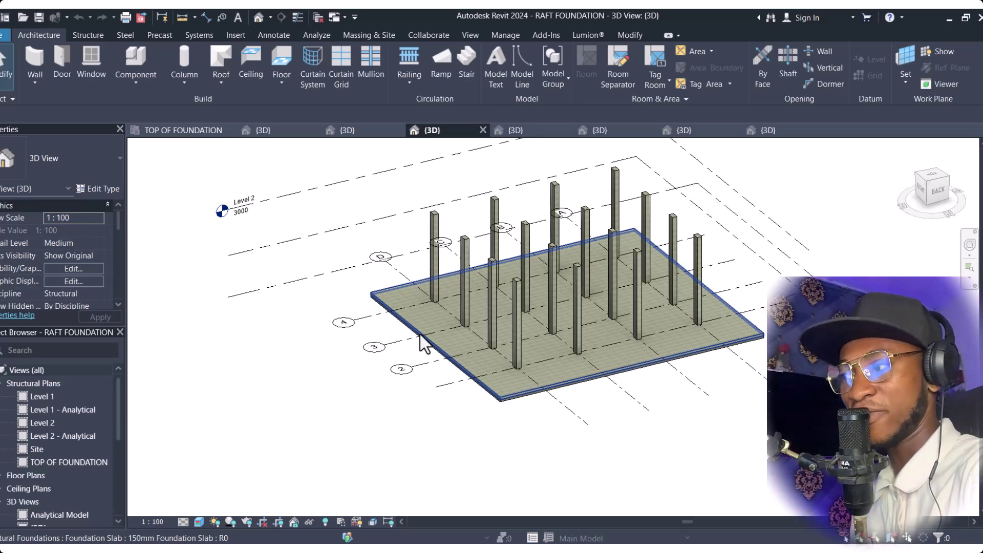
middle_click_drag(440, 444, 709, 237, "shift")
scroll(631, 276, "up", 6)
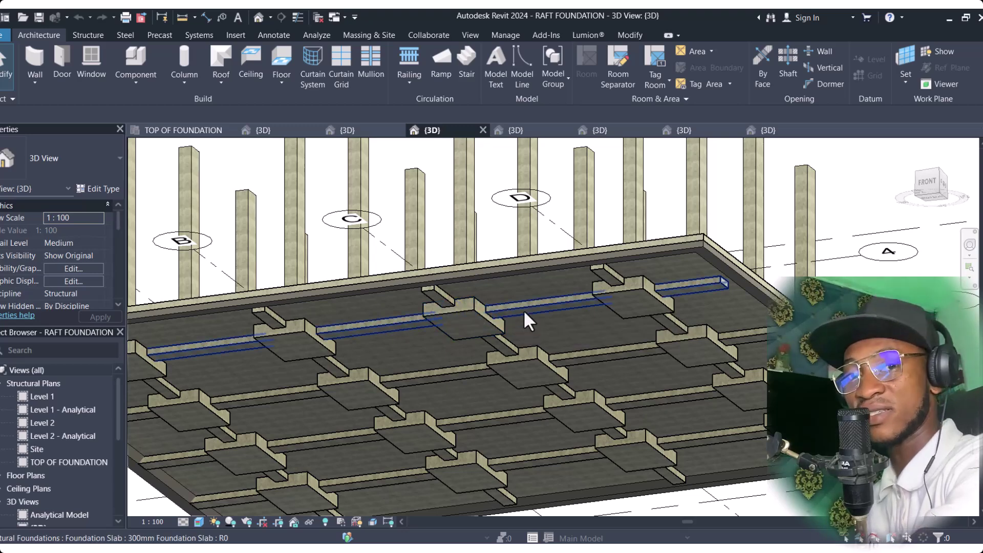
scroll(527, 311, "down", 5)
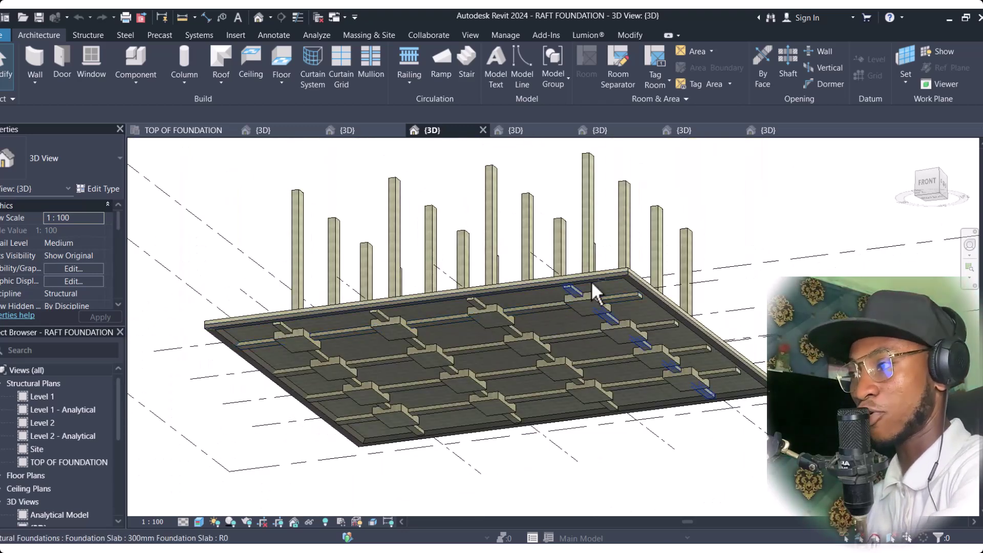
middle_click_drag(592, 281, 483, 426, "shift")
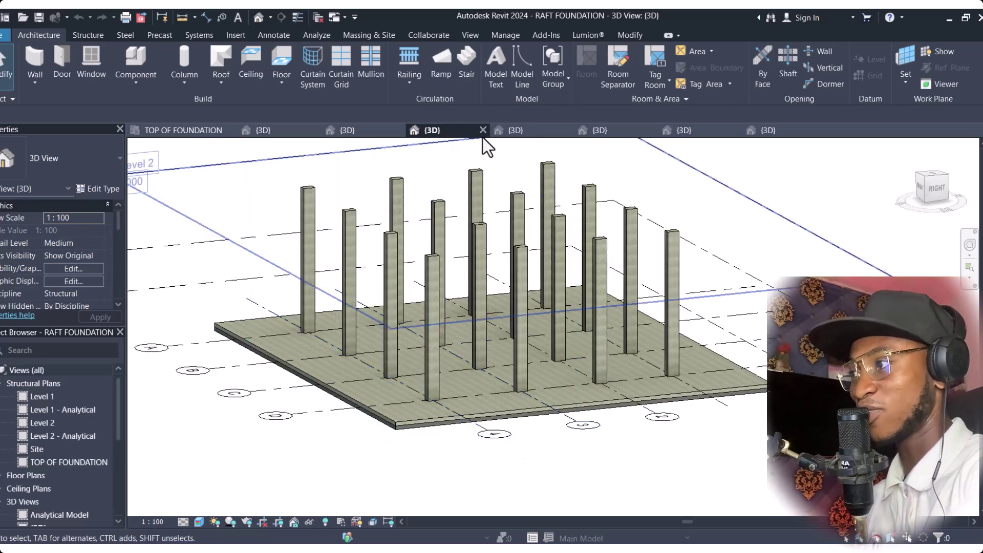
Orbit the Trusses roof and select it, then view the Steel Bracing and Staircase 3D views.
left_click(514, 130)
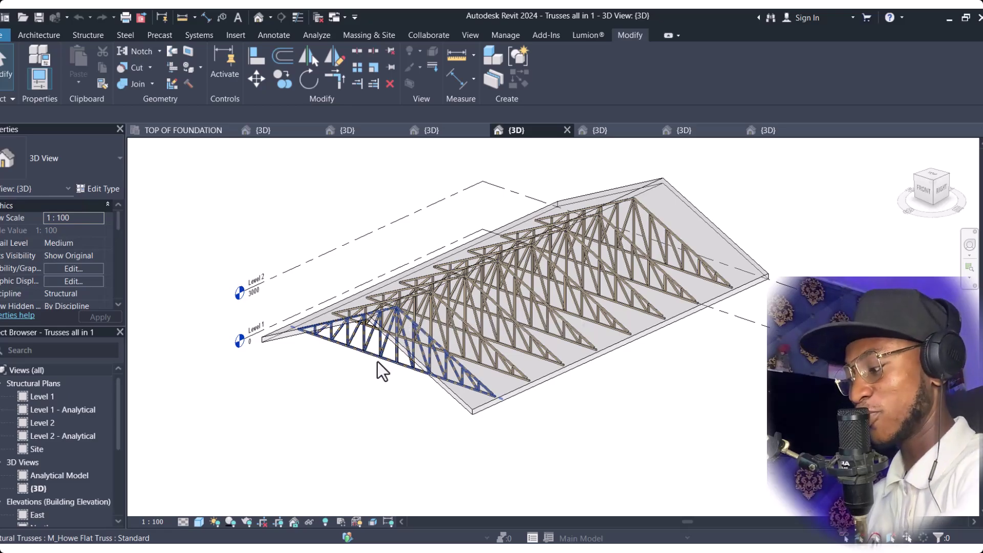
middle_click_drag(377, 362, 570, 402, "shift")
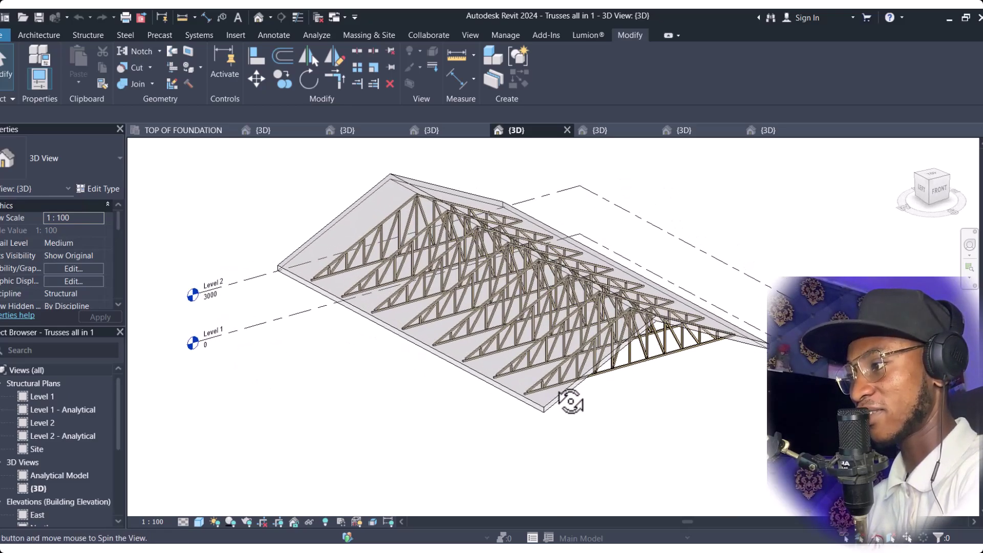
left_click(370, 198)
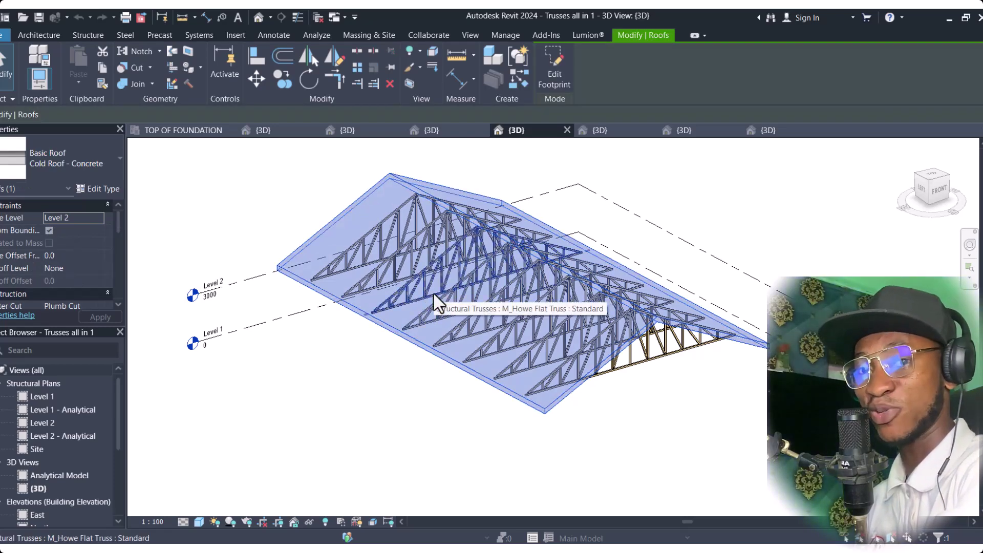
middle_click_drag(629, 354, 543, 402, "shift")
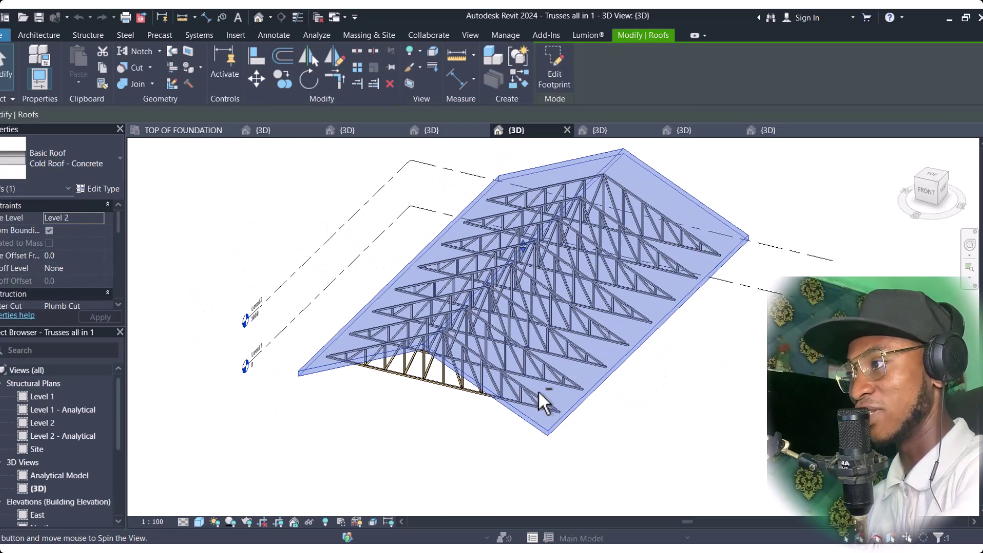
left_click(611, 134)
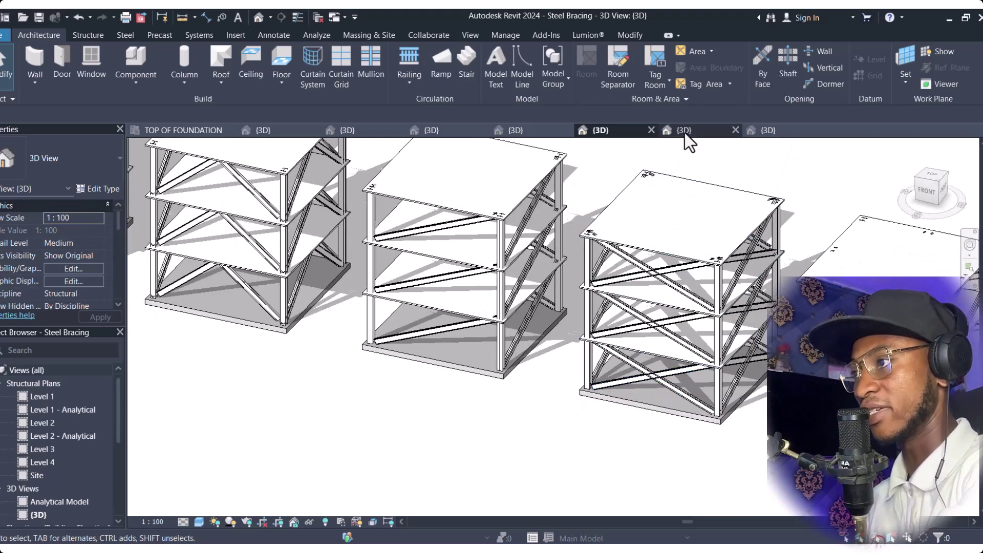
left_click(684, 131)
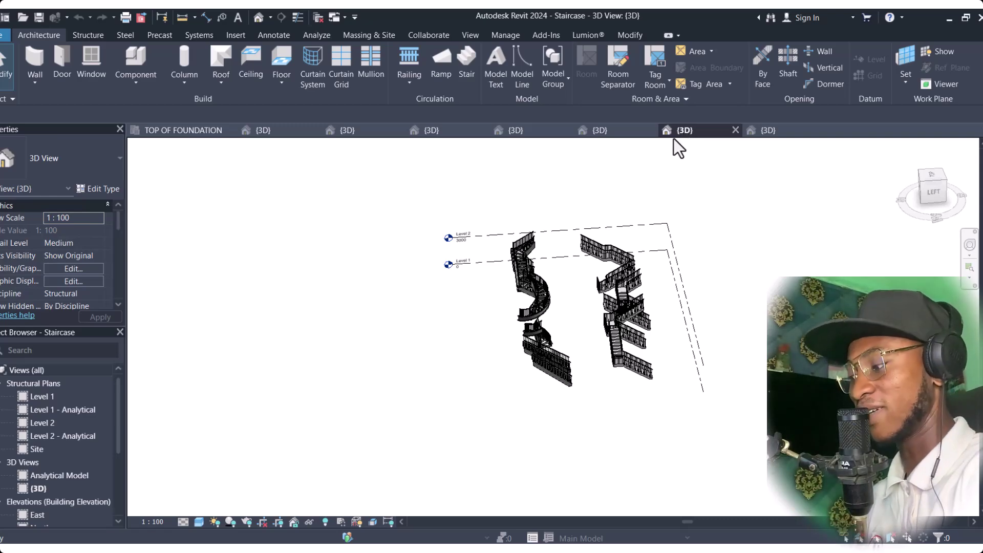
Orbit the Staircase model to an isometric overview of its spiral, straight and L-shaped stairs.
scroll(554, 329, "up", 4)
scroll(606, 325, "down", 2)
middle_click_drag(606, 324, 511, 424, "shift")
scroll(458, 432, "up", 3)
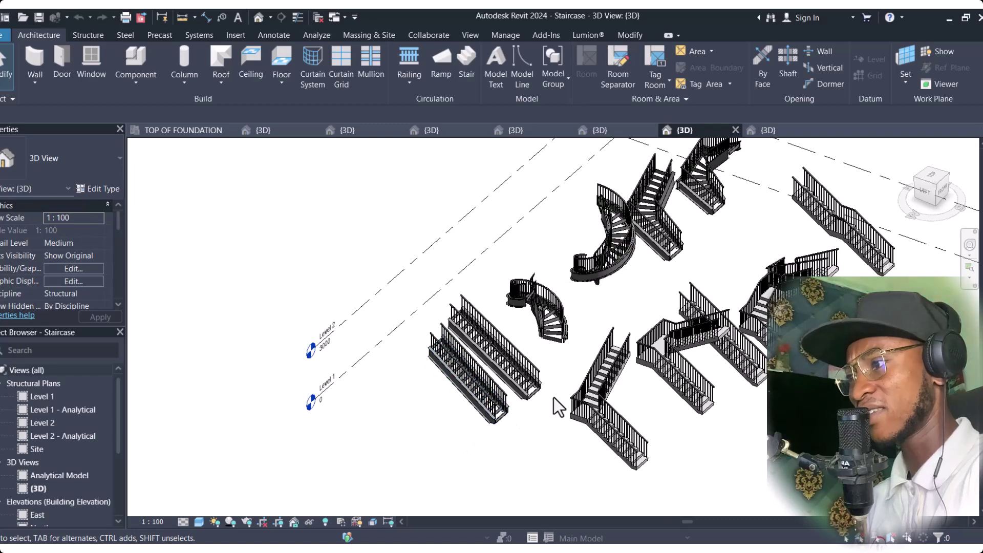
scroll(554, 398, "down", 1)
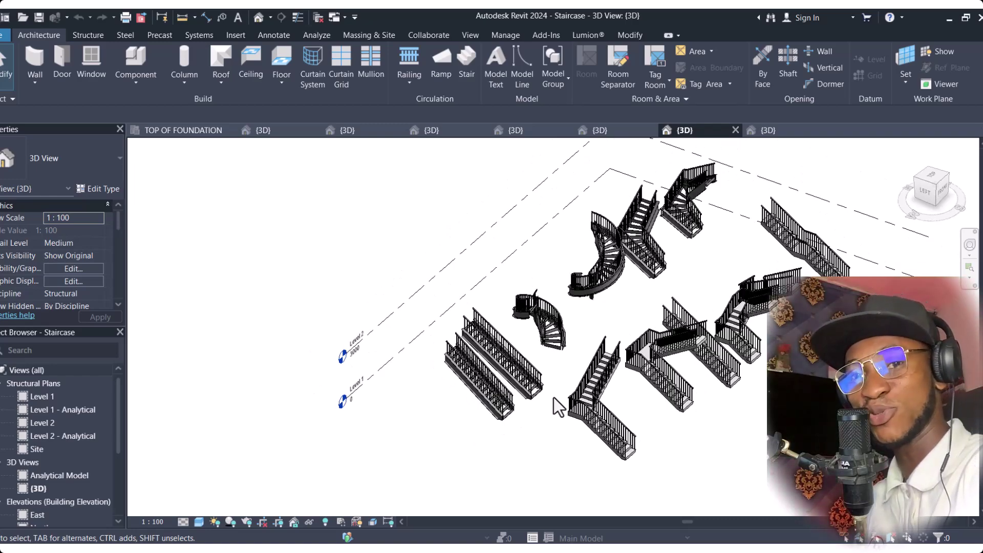
scroll(554, 397, "up", 2)
scroll(554, 397, "down", 3)
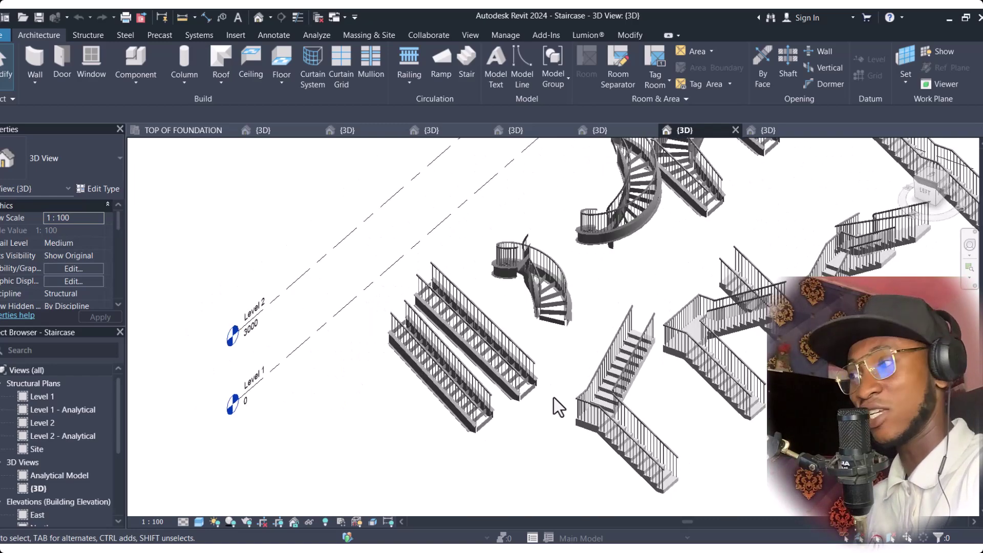
scroll(553, 397, "down", 1)
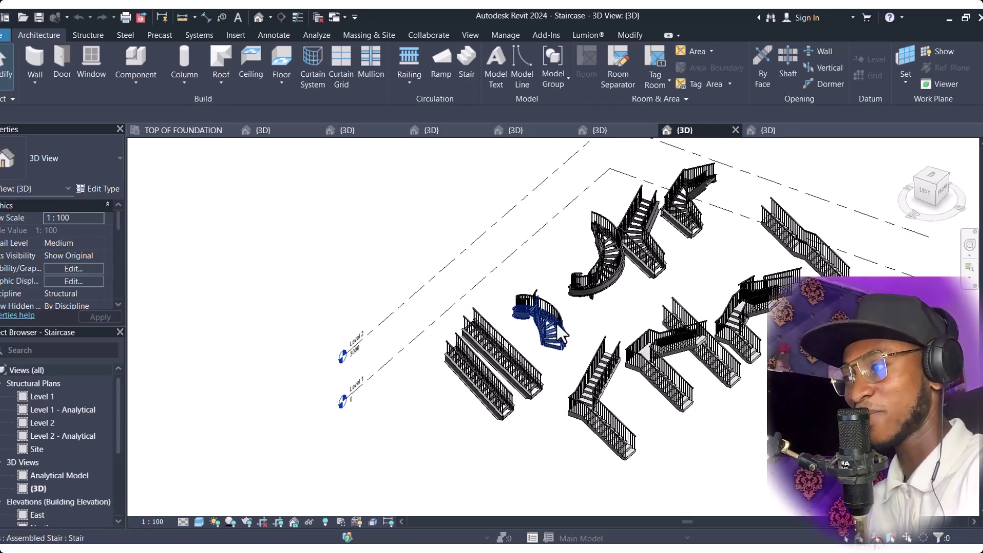
scroll(557, 324, "down", 2)
scroll(556, 324, "up", 1)
scroll(557, 323, "down", 2)
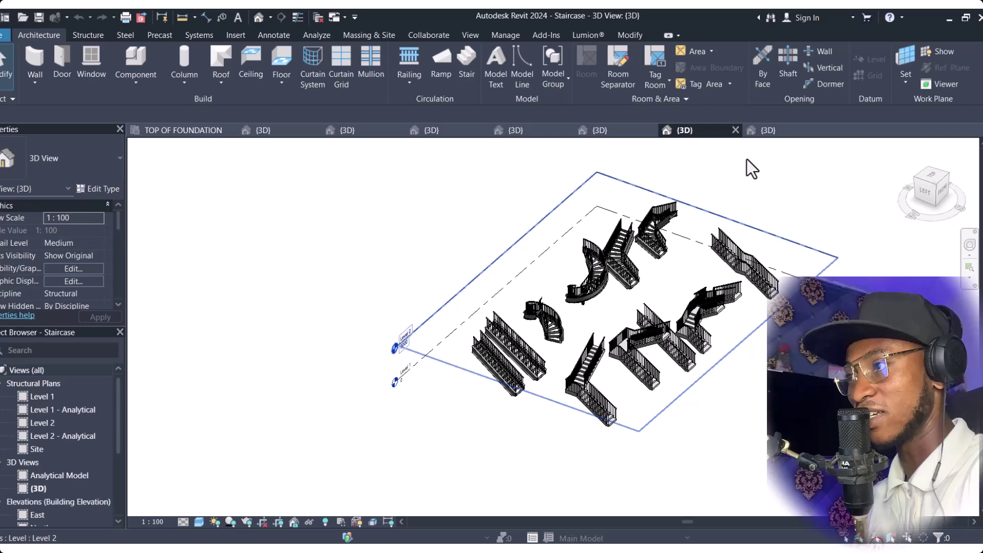
Open the RAMP model's 3D view and zoom in on the ramp slabs and railing.
left_click(766, 130)
scroll(370, 319, "up", 3)
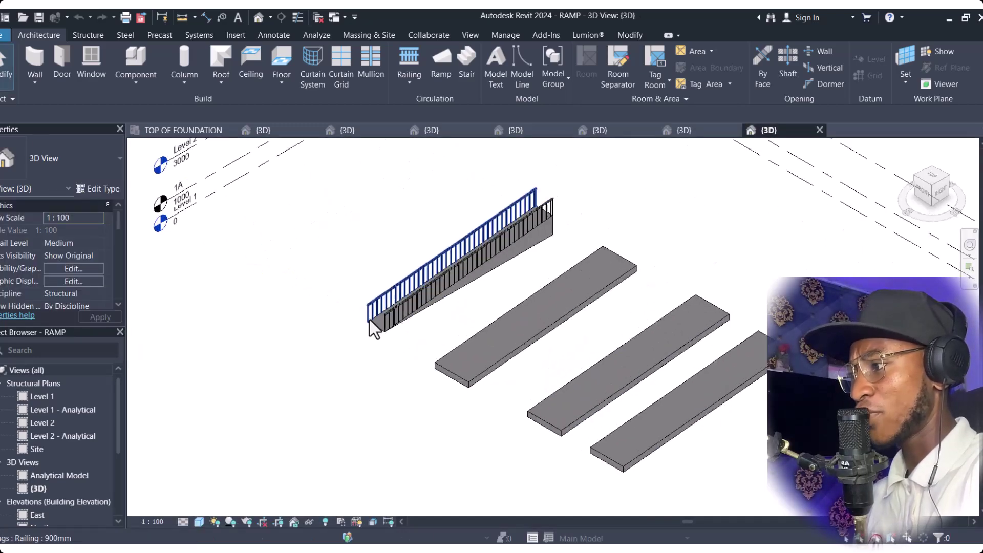